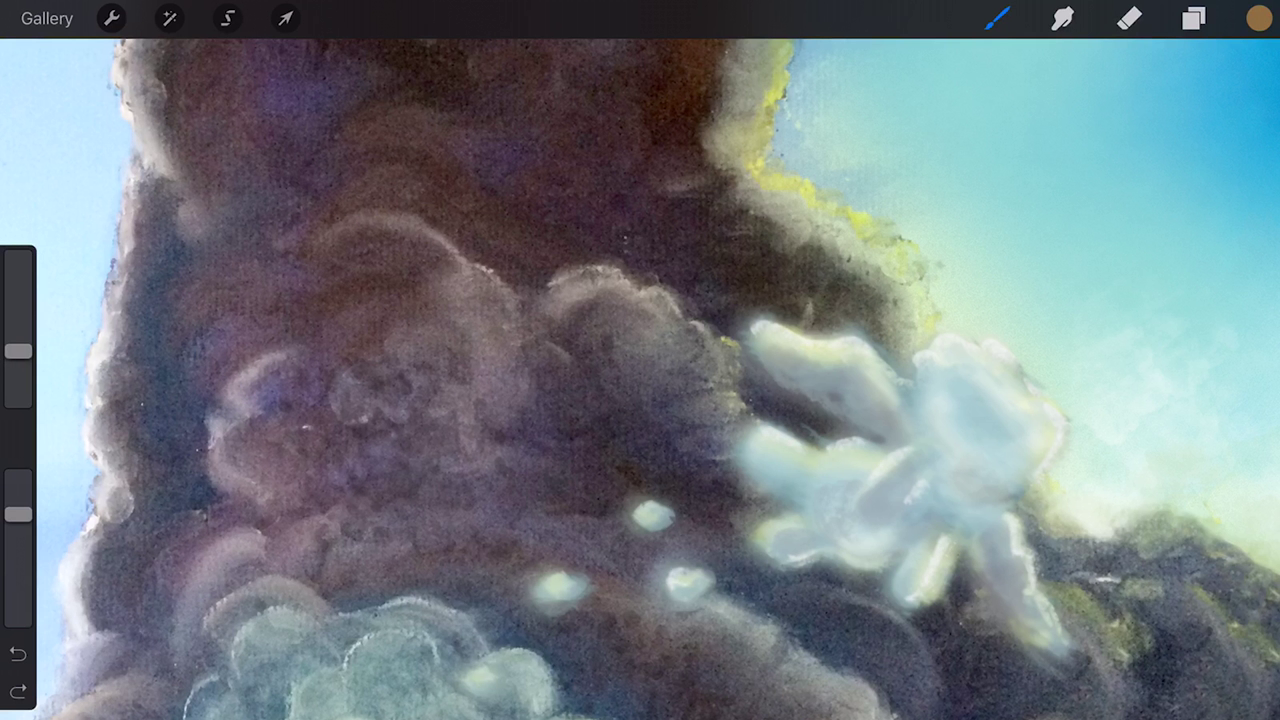
# - Show the layer stack, selecting the second Imported Image, Layer 3, then the top Imported Image
pyautogui.click(1194, 18)
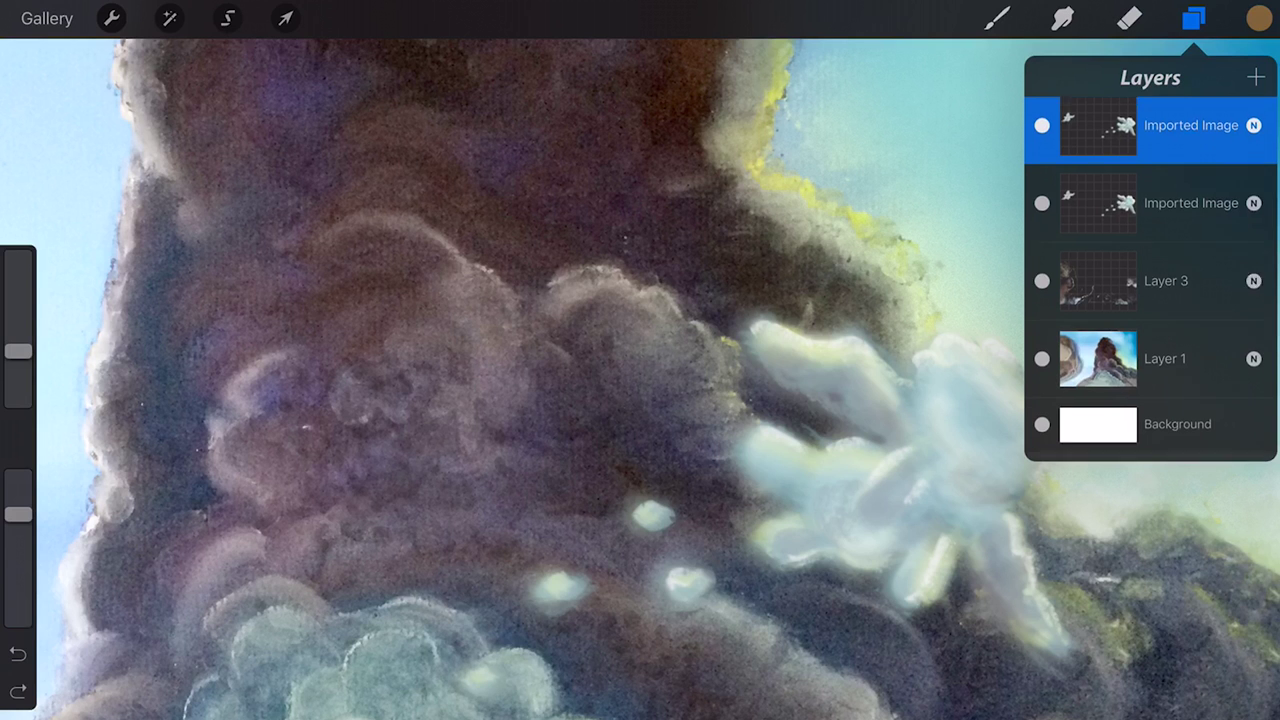
pyautogui.click(1190, 214)
pyautogui.click(1166, 291)
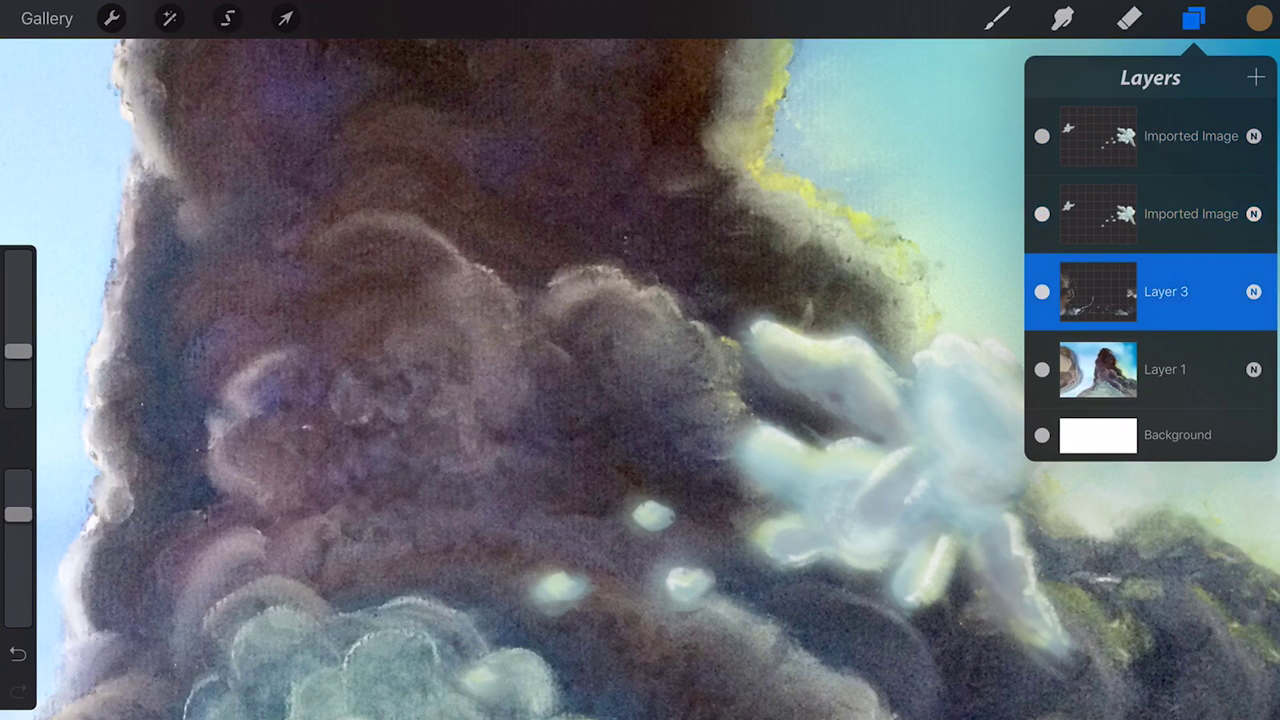
pyautogui.click(1190, 136)
pyautogui.click(1194, 18)
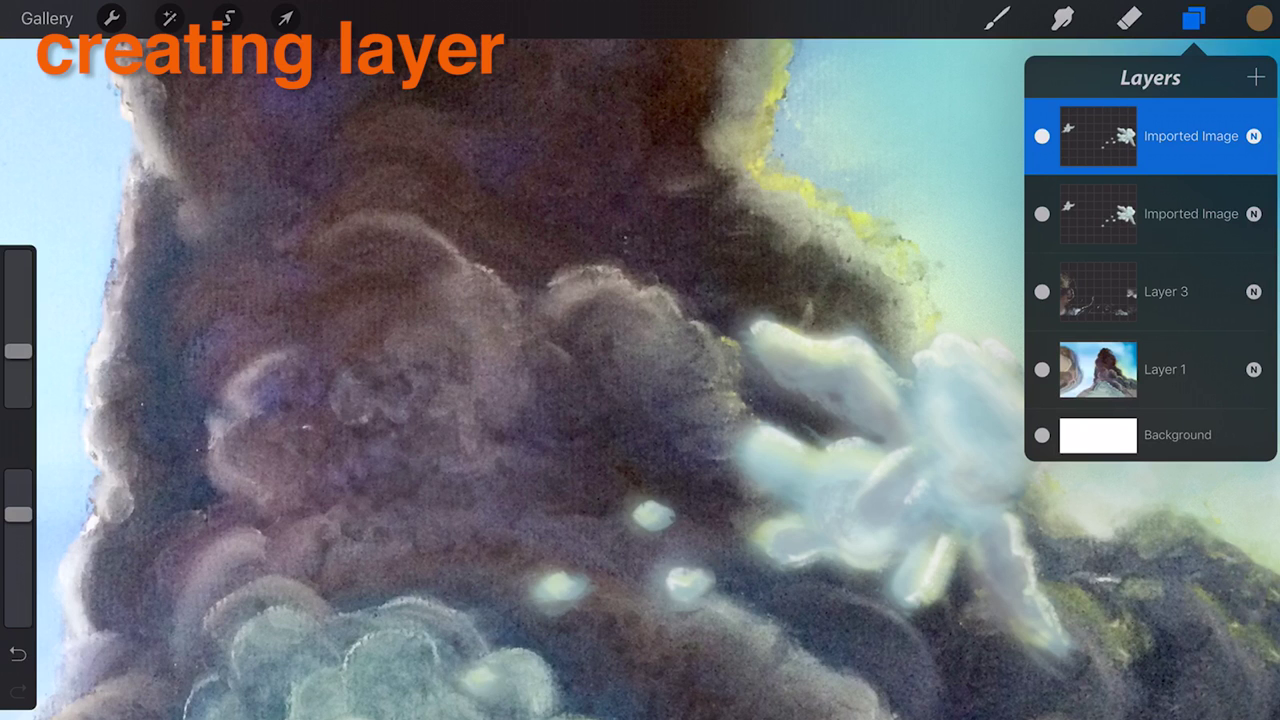
# - Add empty Layer 5 at the top and Layer 6 between the two Imported Image layers
pyautogui.click(1255, 77)
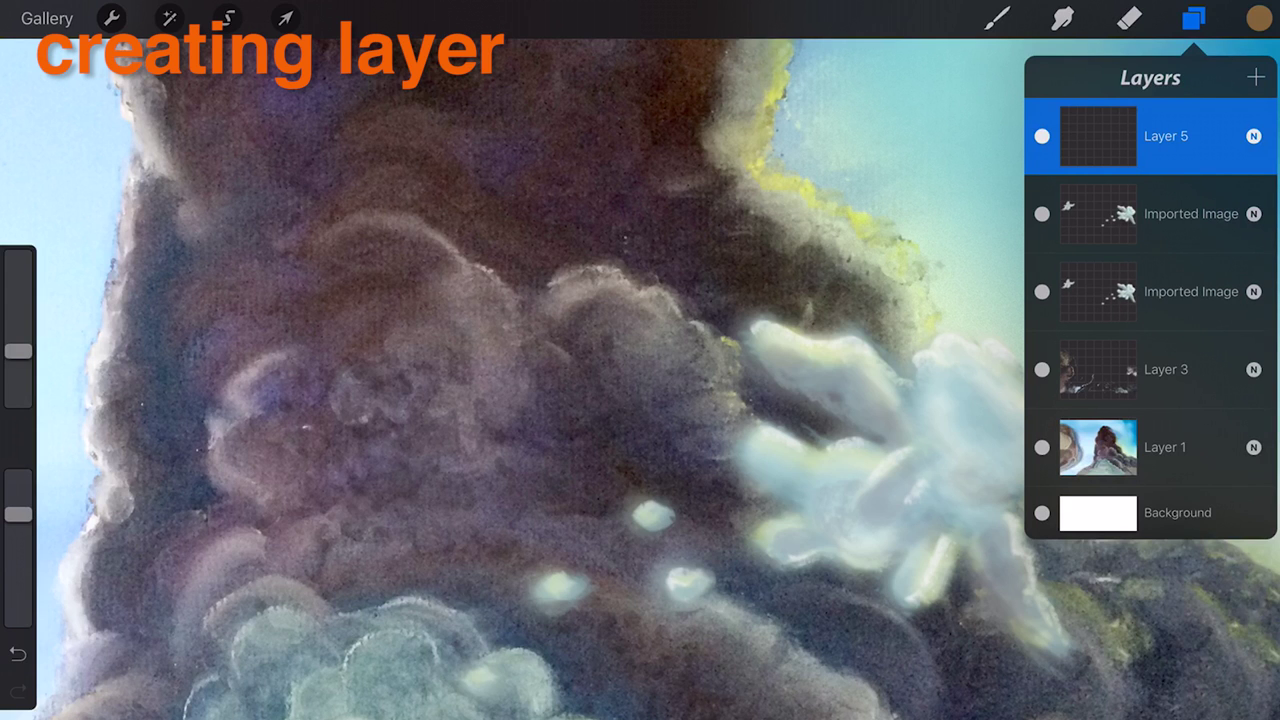
pyautogui.click(1150, 291)
pyautogui.click(1255, 77)
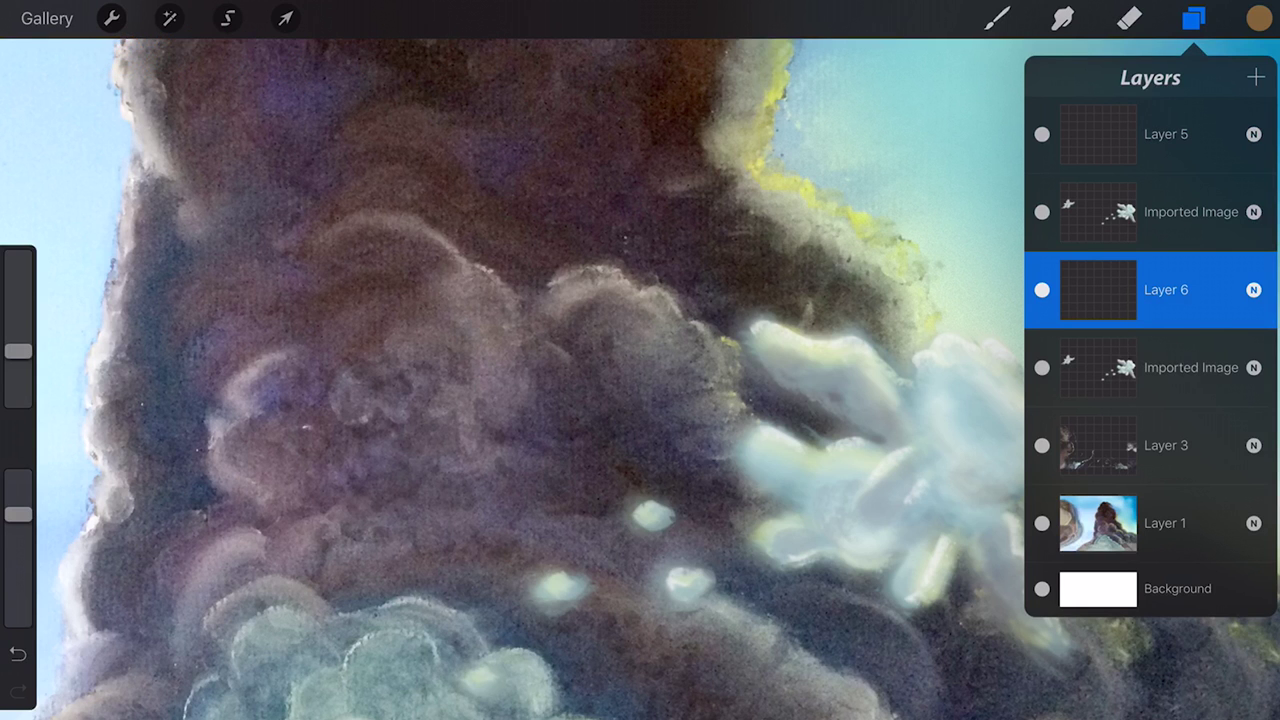
# - Move the lower Imported Image just above Layer 6 and the other Imported Image to the top
pyautogui.click(997, 18)
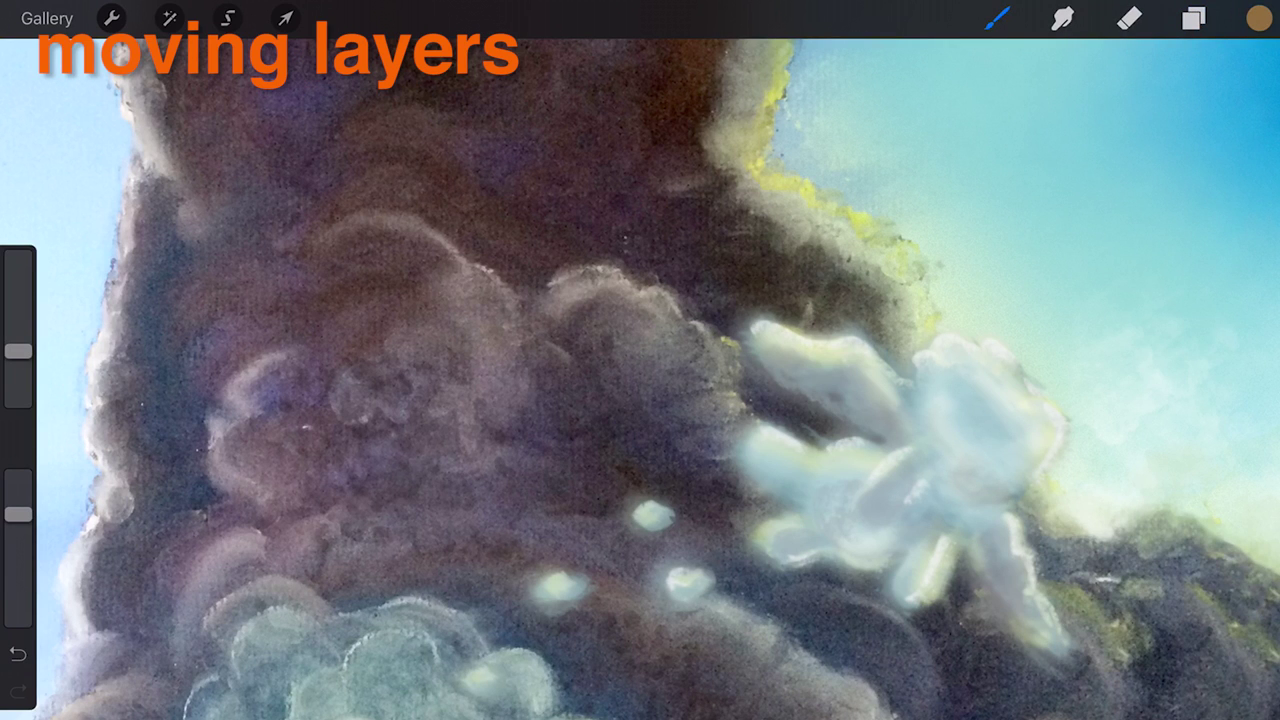
pyautogui.click(1194, 18)
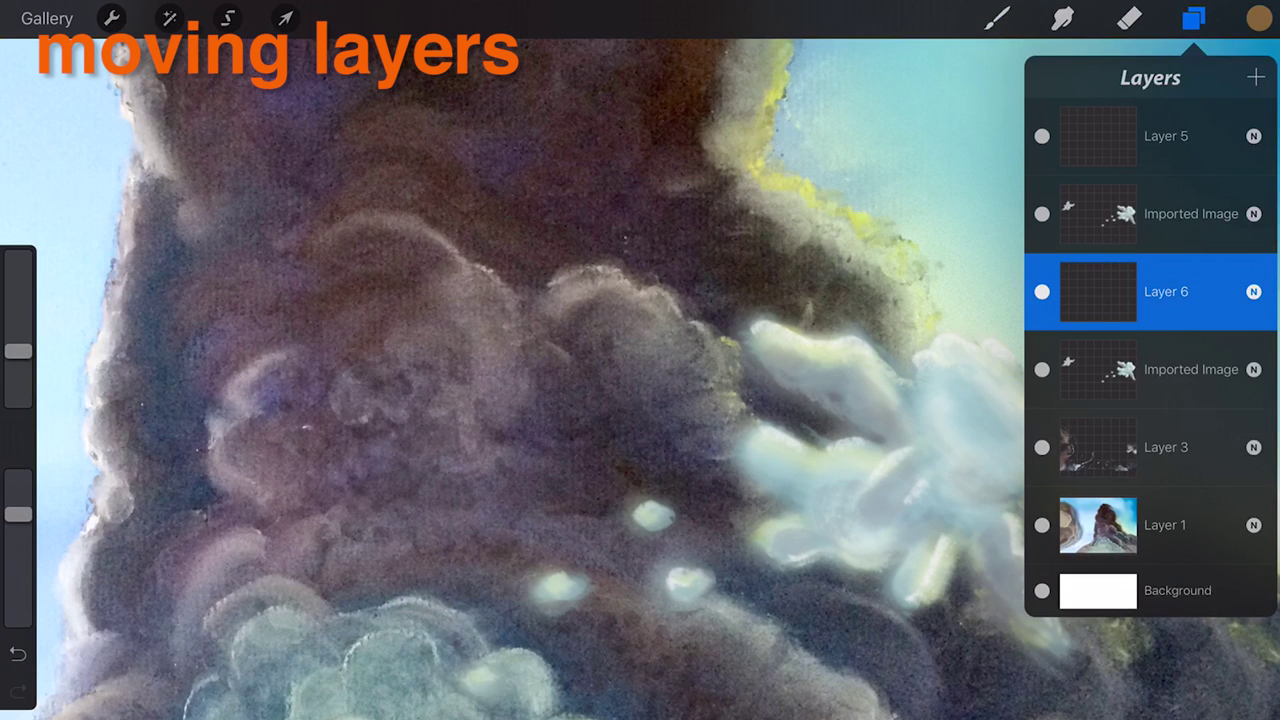
pyautogui.moveTo(1191, 369); pyautogui.dragTo(1205, 264)
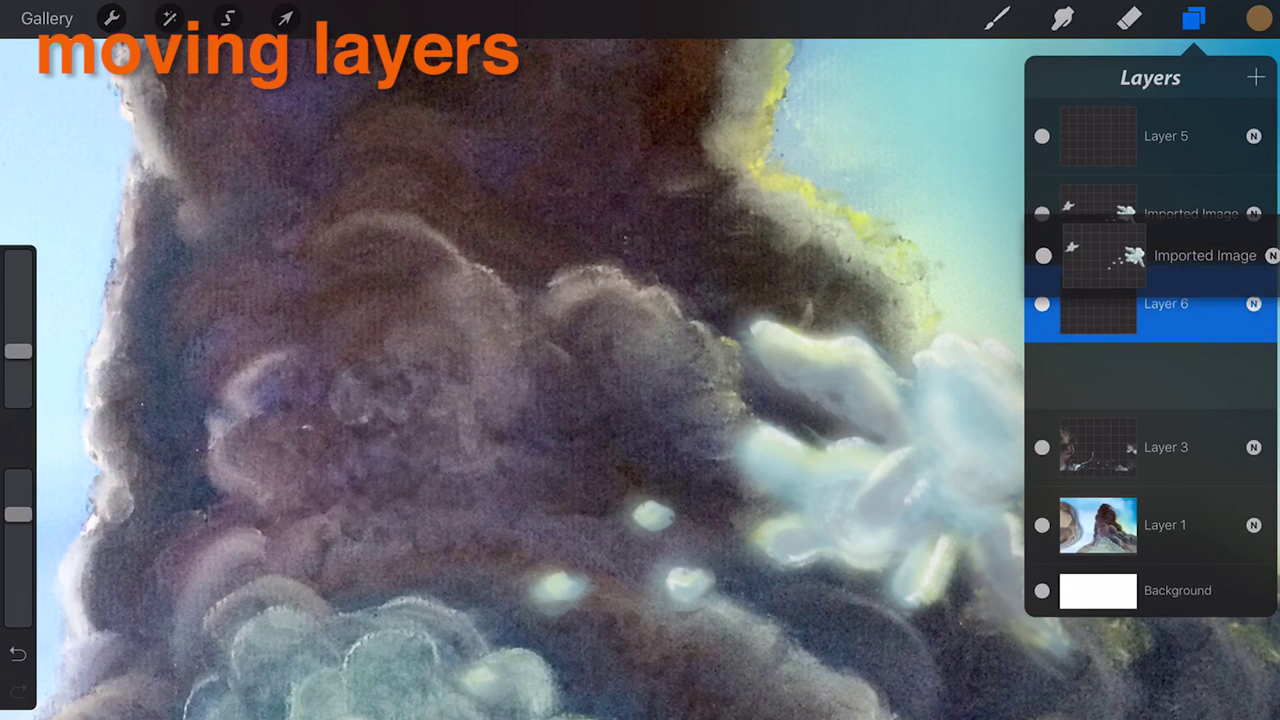
pyautogui.moveTo(1205, 264); pyautogui.dragTo(1205, 262)
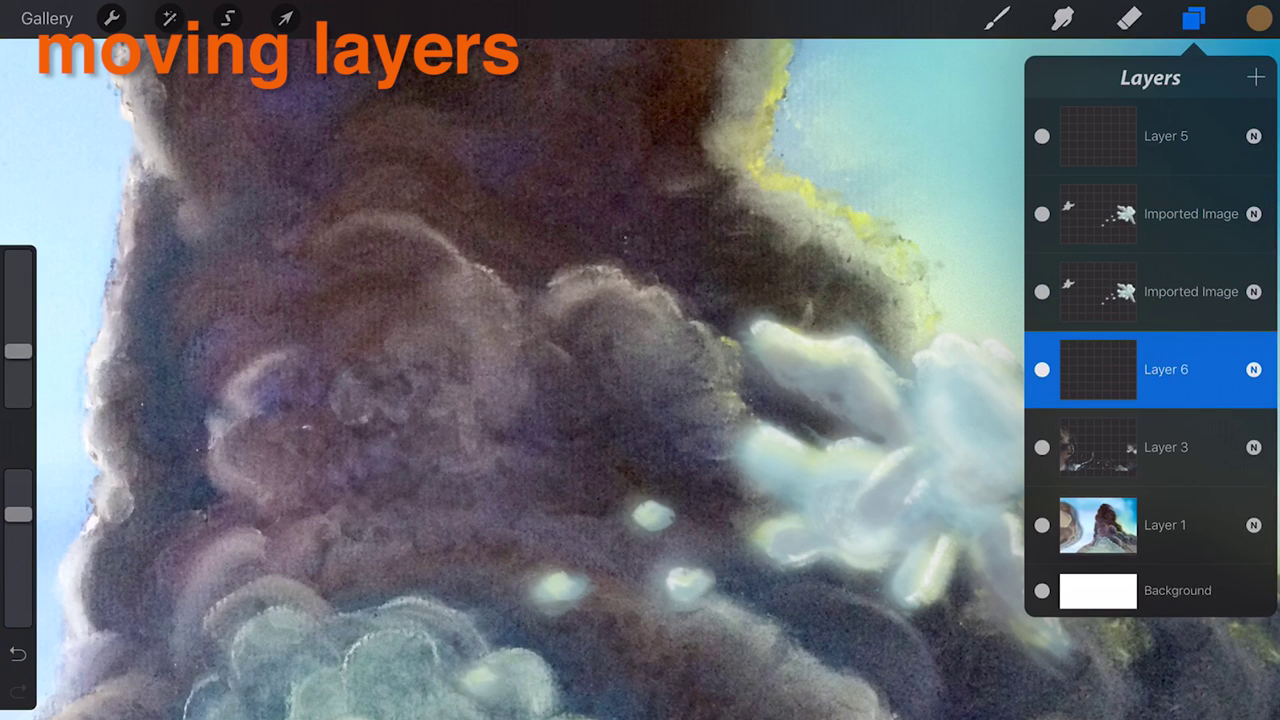
pyautogui.moveTo(1191, 213); pyautogui.dragTo(1191, 136)
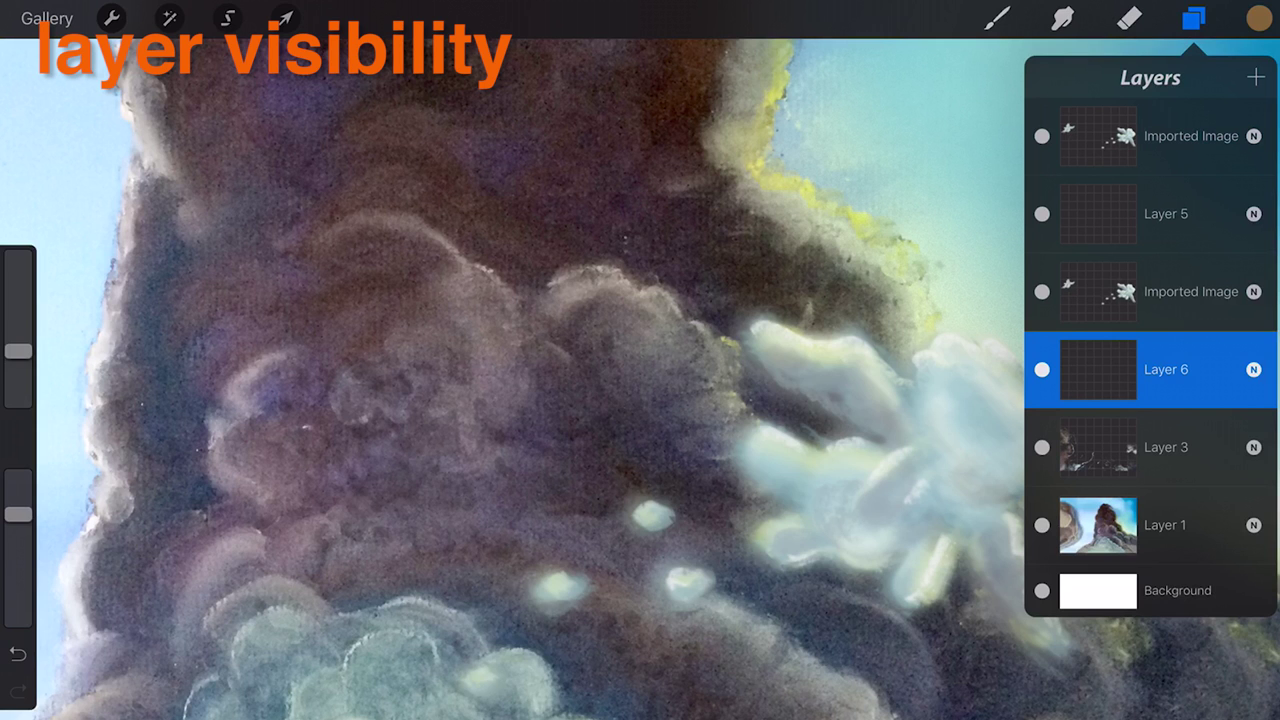
# - Hide the top Imported Image layer and make it the active layer
pyautogui.click(1042, 136)
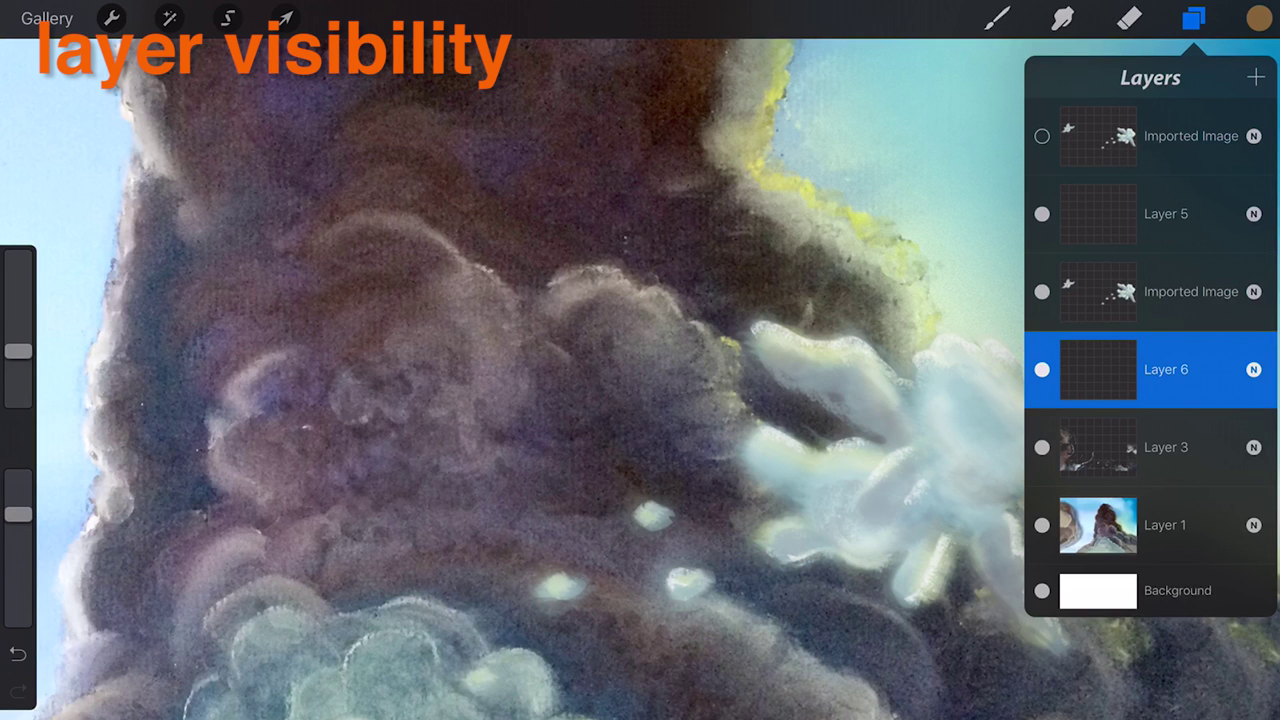
pyautogui.click(1042, 136)
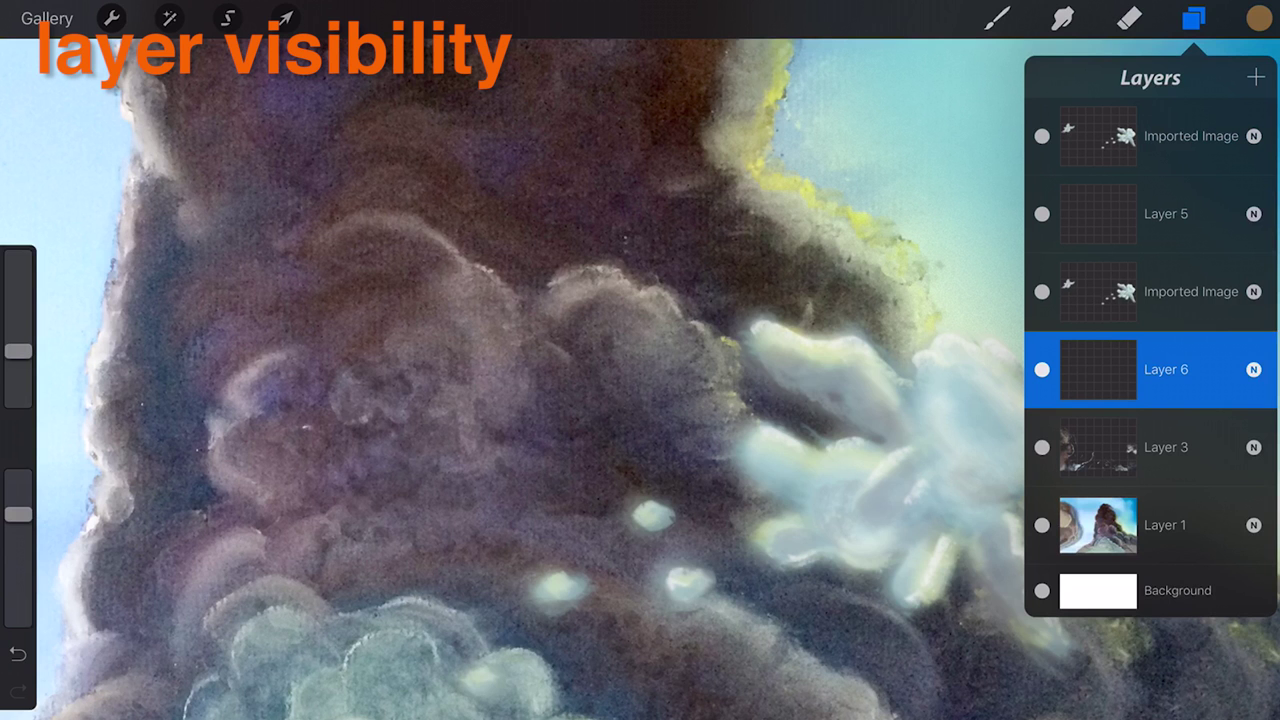
pyautogui.click(1042, 136)
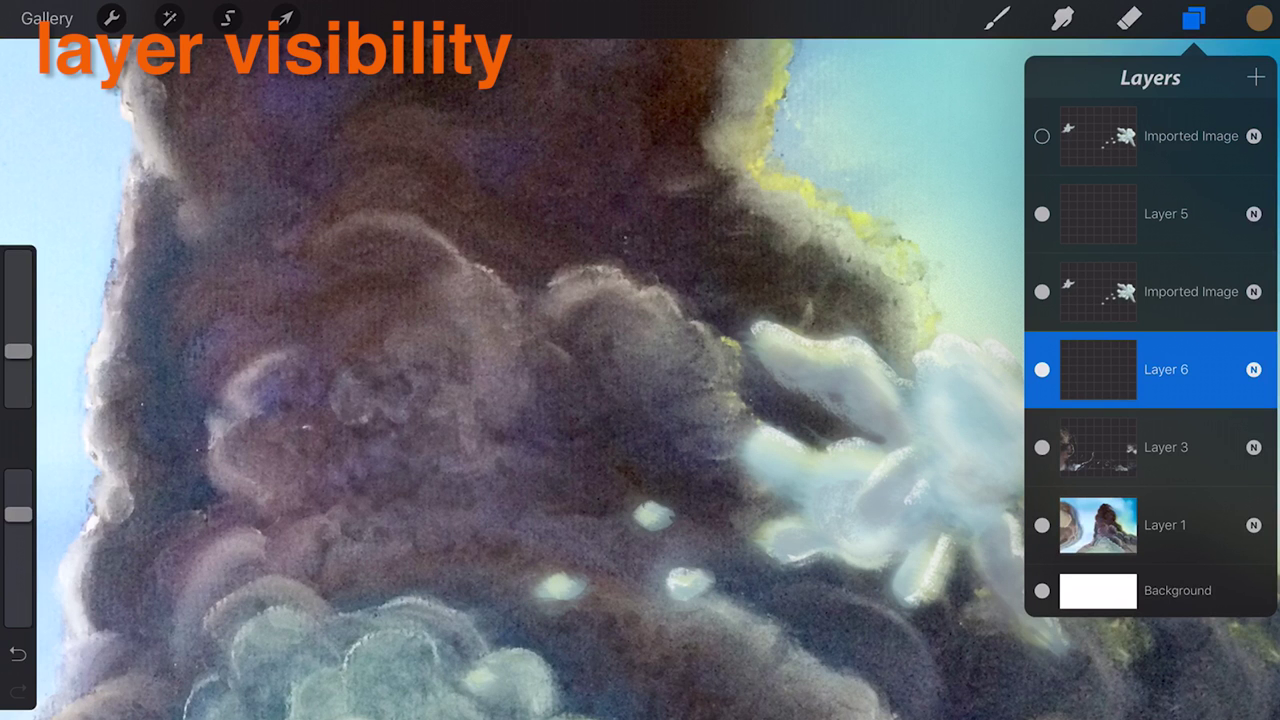
pyautogui.click(1180, 136)
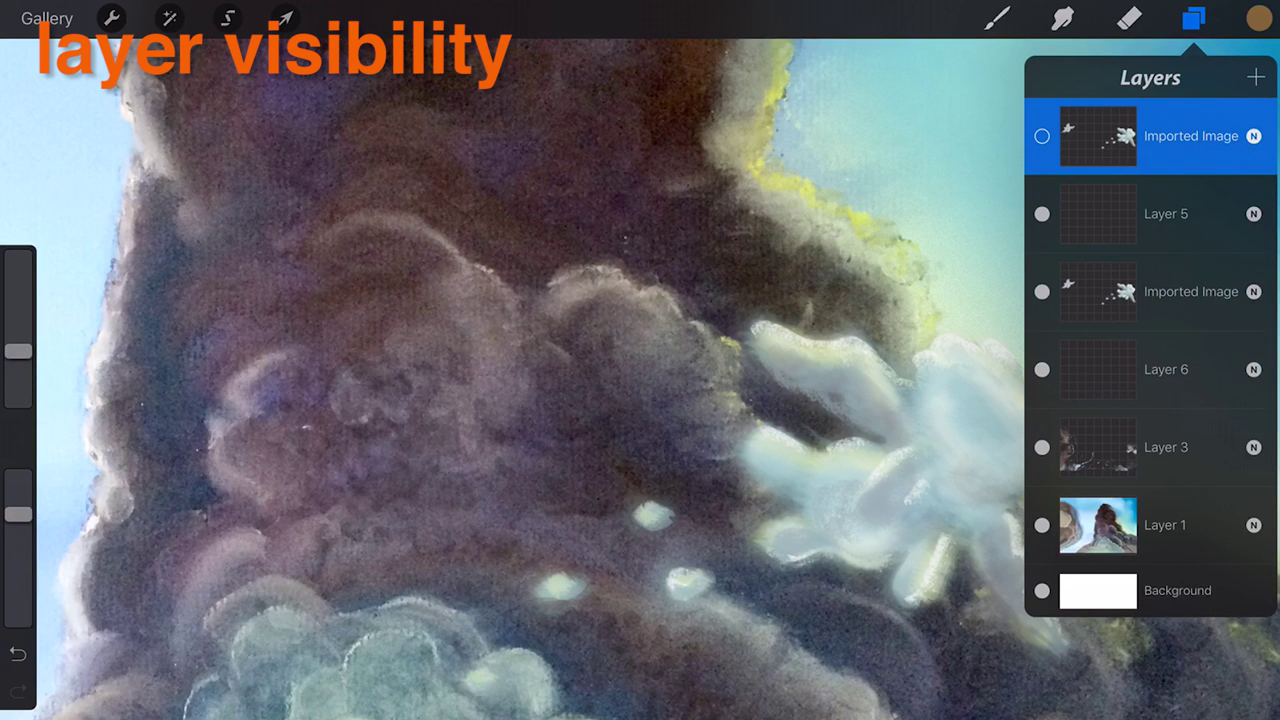
pyautogui.click(500, 400)
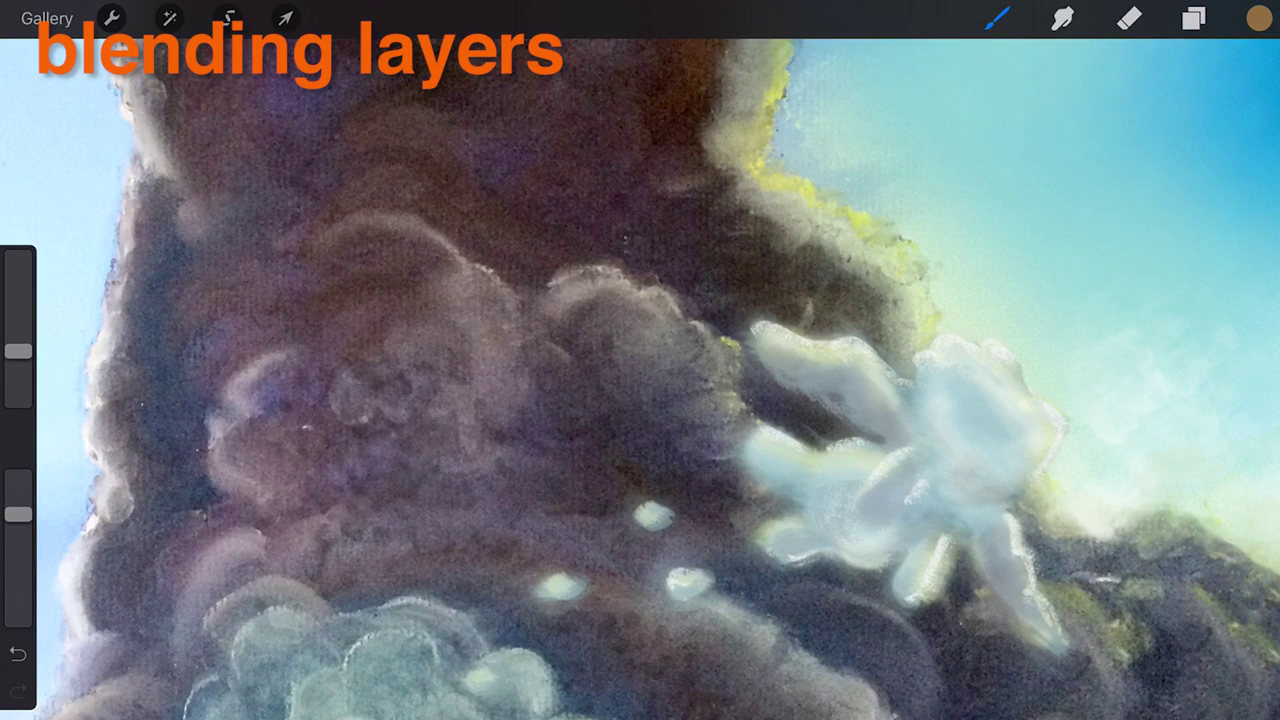
# - Show the top Imported Image layer again and bring up its blend mode menu
pyautogui.click(1194, 18)
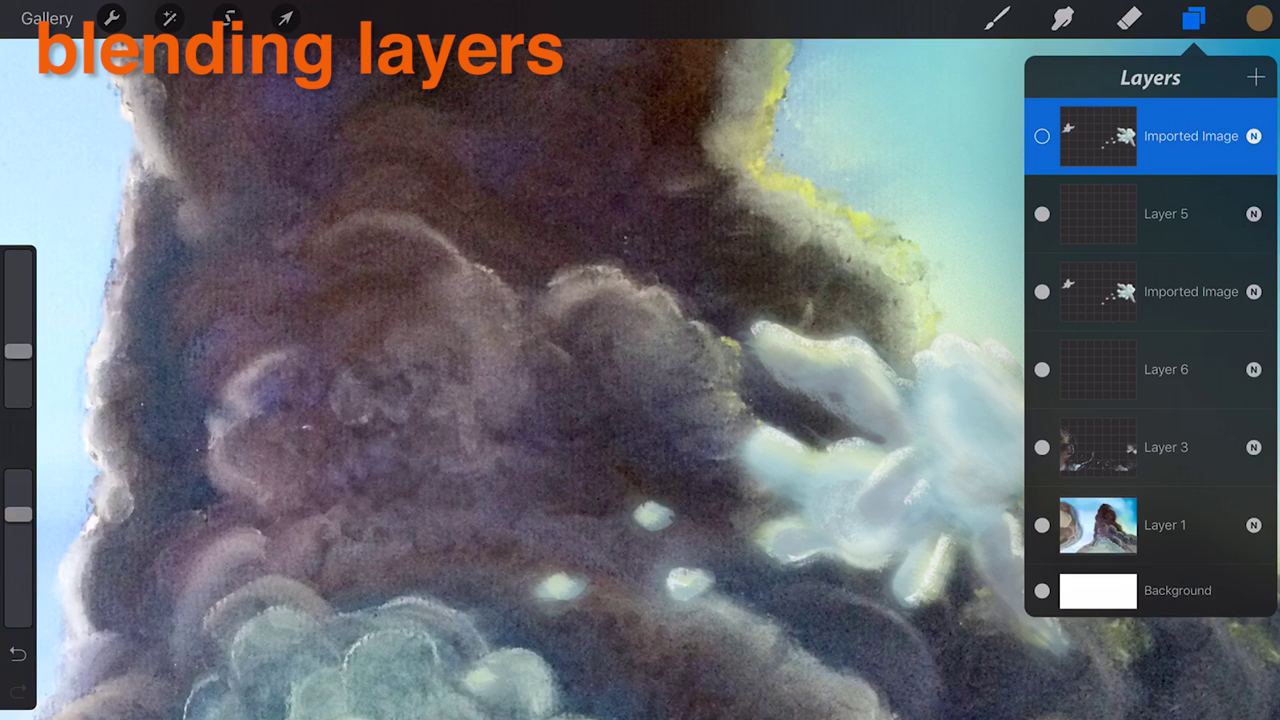
pyautogui.click(1042, 136)
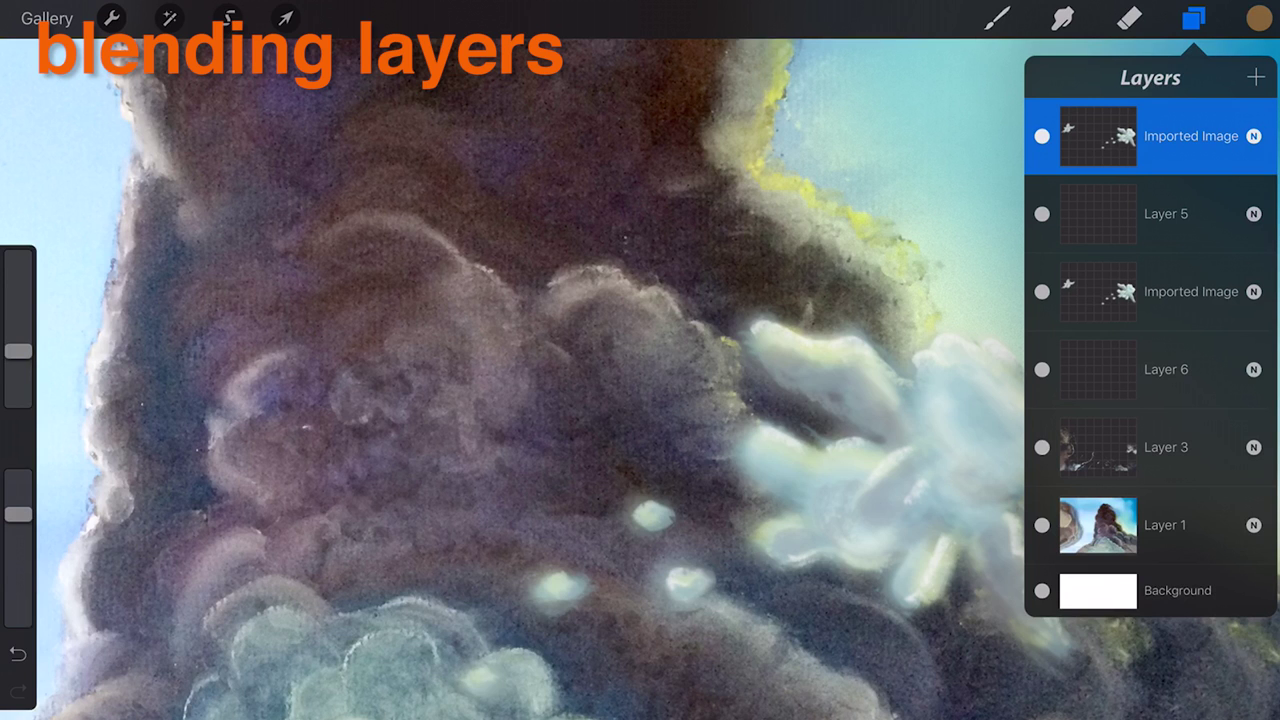
pyautogui.click(1253, 136)
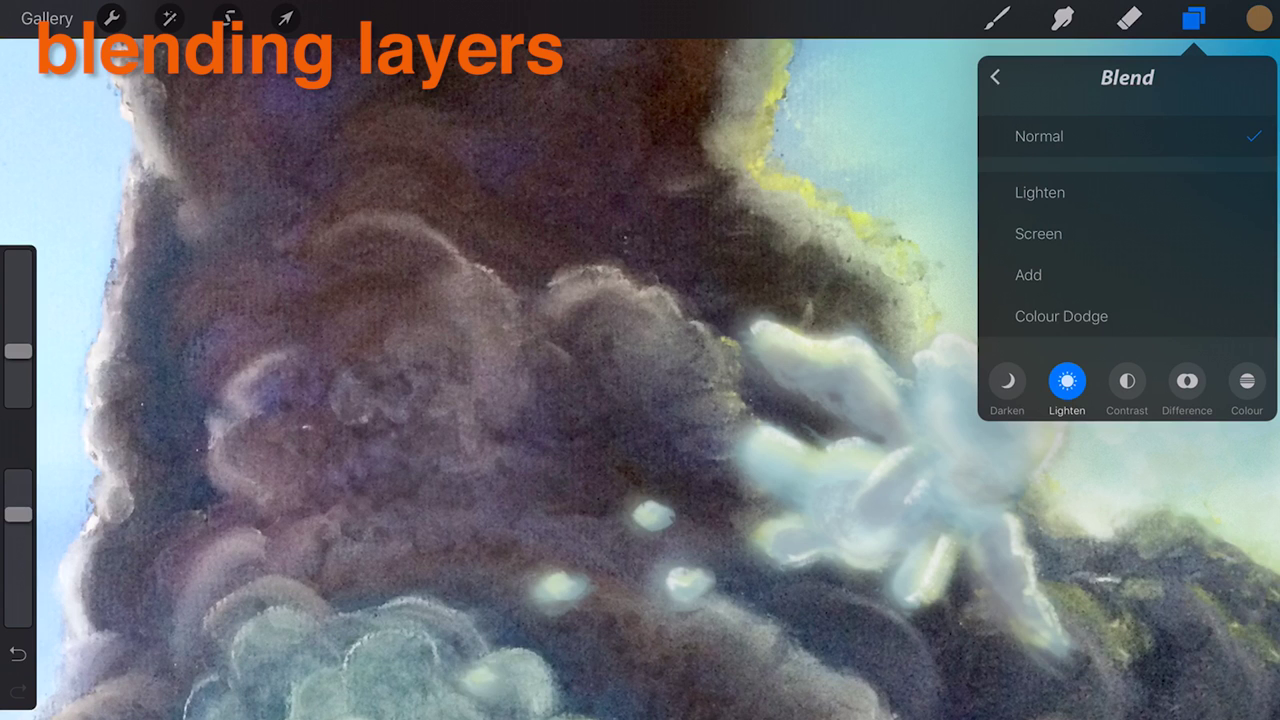
# - Browse the Darken, Contrast, Difference and Colour blend groups, leaving the layer on Normal
pyautogui.click(1007, 381)
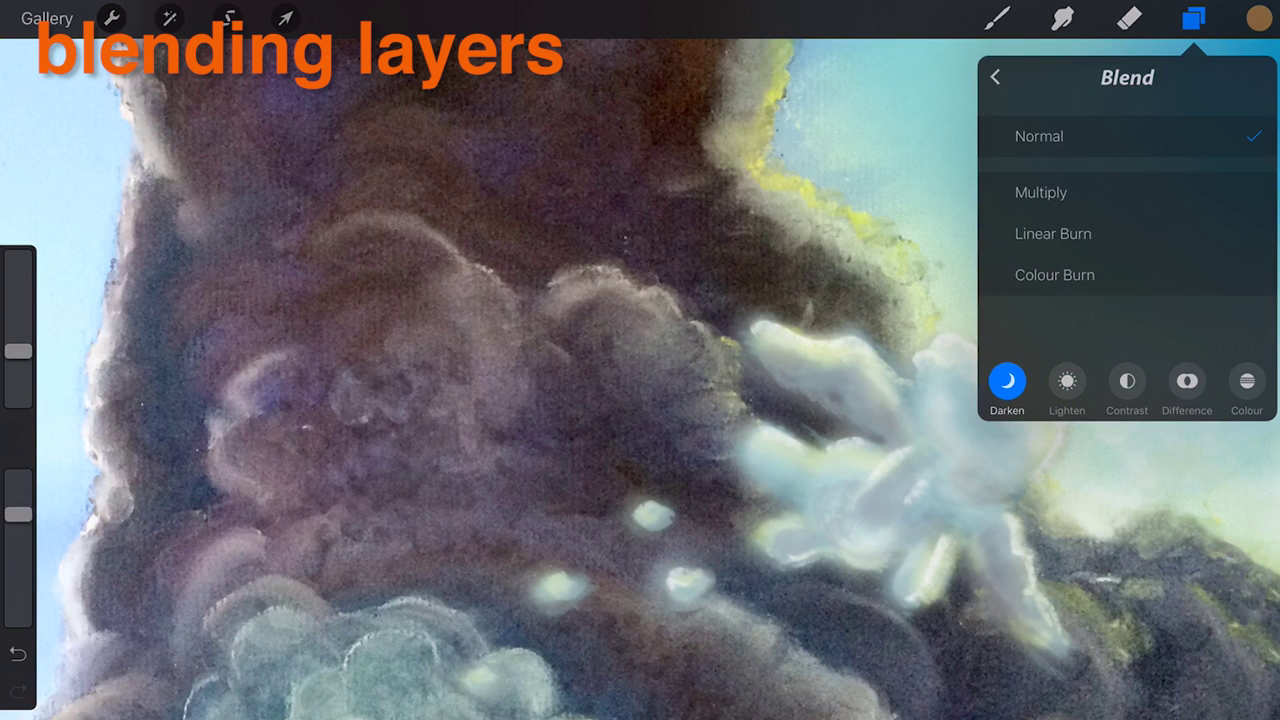
pyautogui.click(1127, 381)
pyautogui.click(1187, 381)
pyautogui.click(1247, 381)
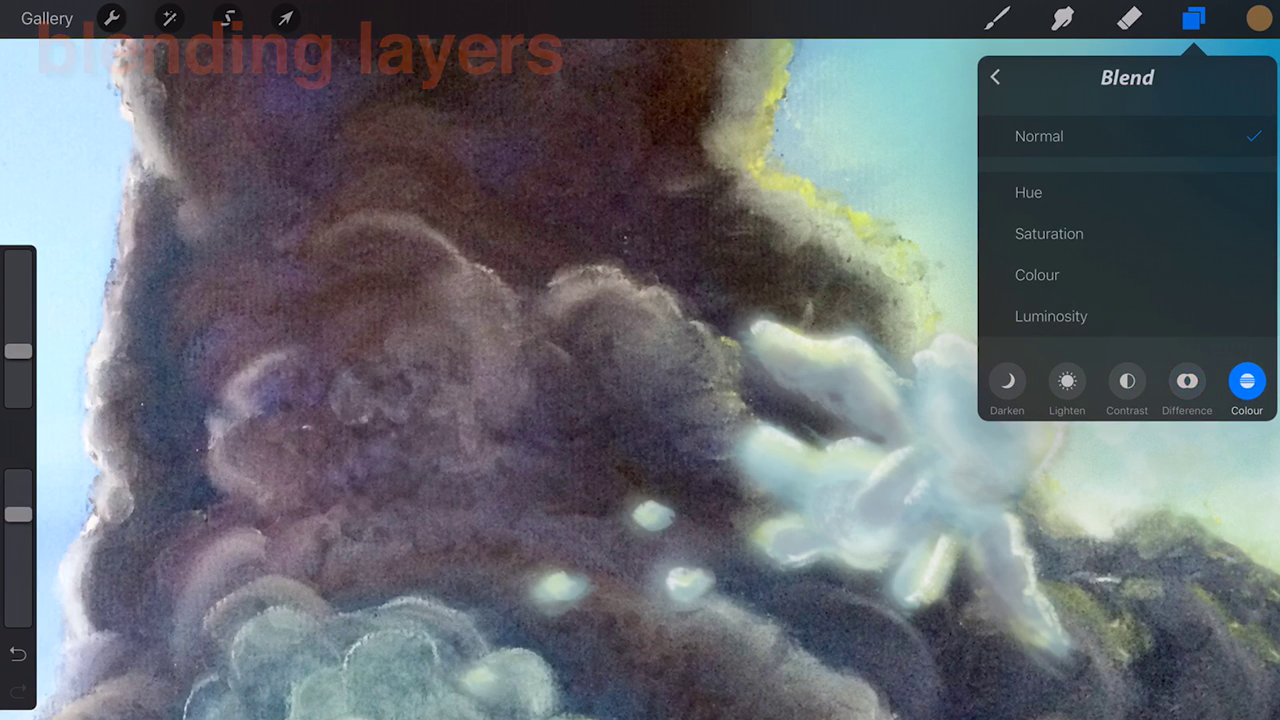
pyautogui.click(1007, 381)
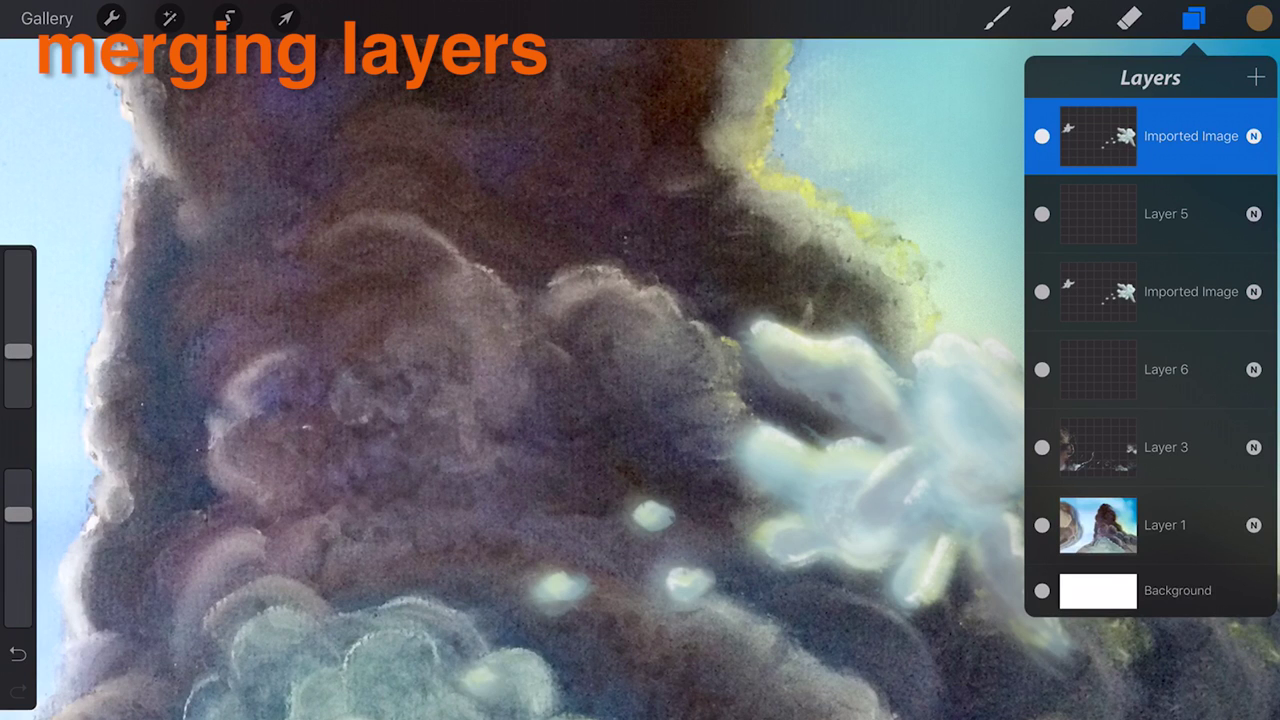
# - Pinch both Imported Image layers and Layer 5 down into Layer 6 to merge them
pyautogui.moveTo(1150, 136); pyautogui.dragTo(1150, 190)
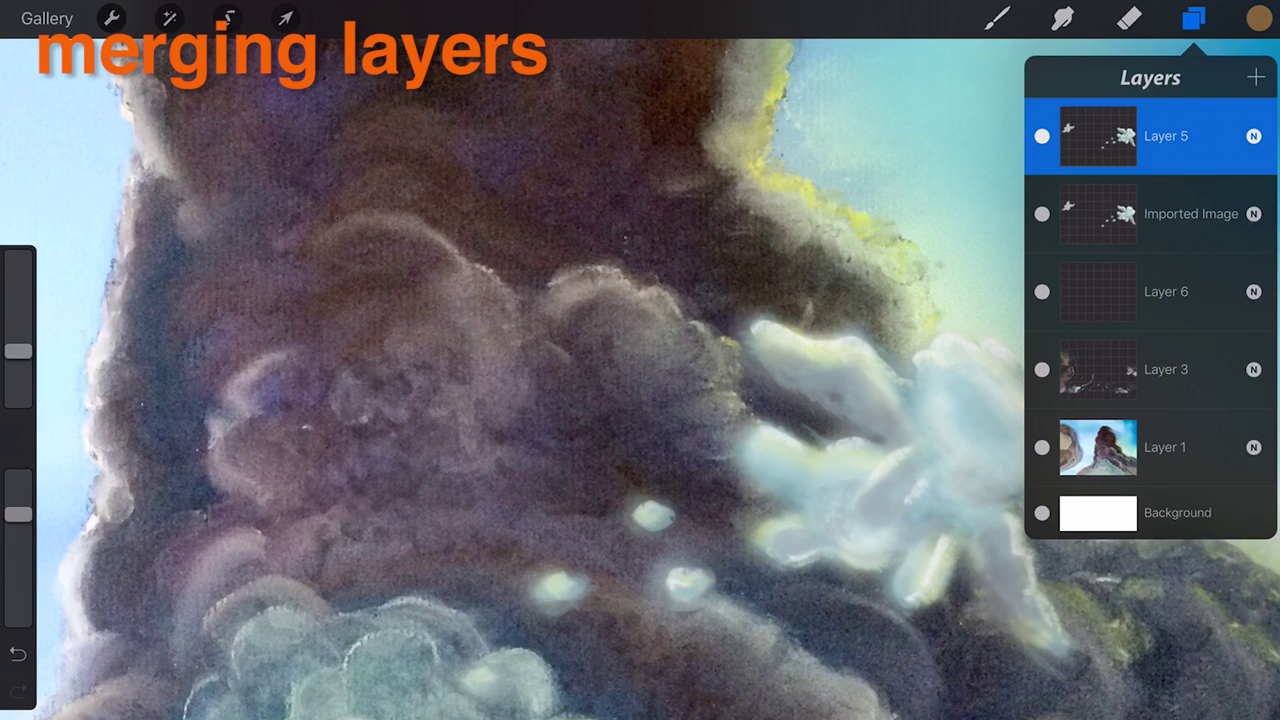
pyautogui.moveTo(1150, 136); pyautogui.dragTo(1150, 200)
pyautogui.moveTo(1180, 136); pyautogui.dragTo(1150, 136)
pyautogui.moveTo(1150, 136); pyautogui.dragTo(1150, 195)
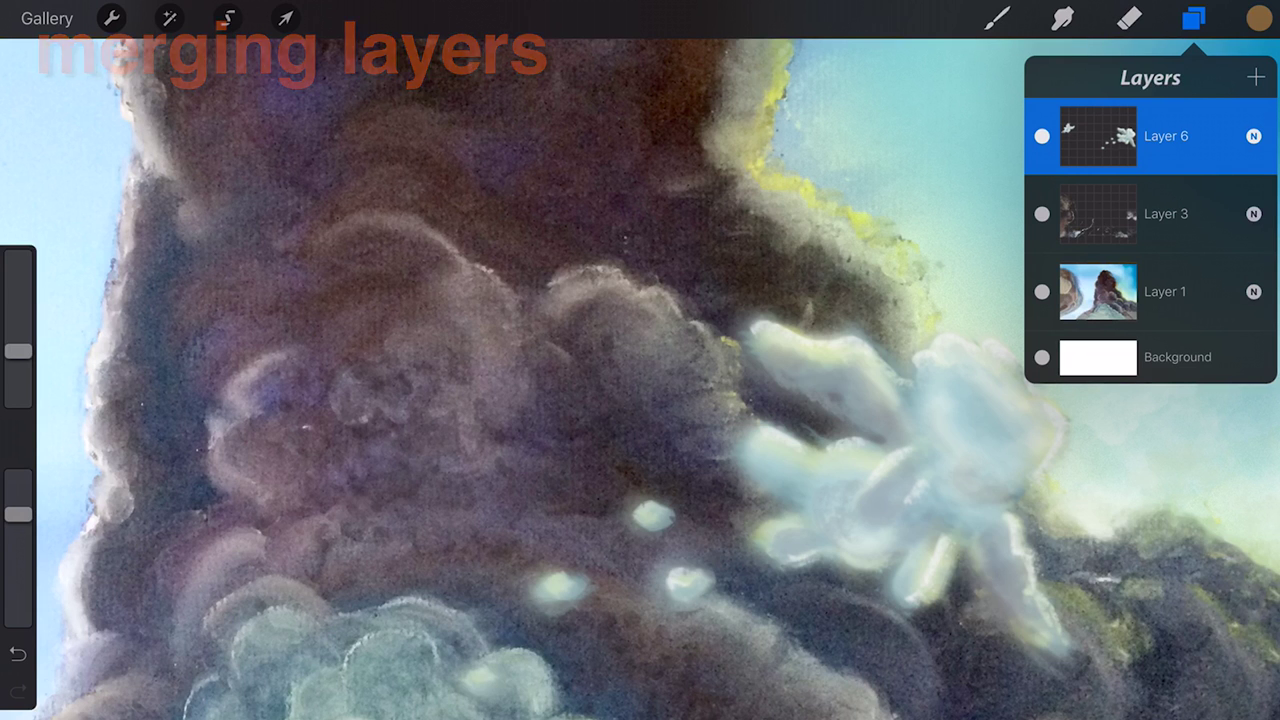
pyautogui.click(1193, 18)
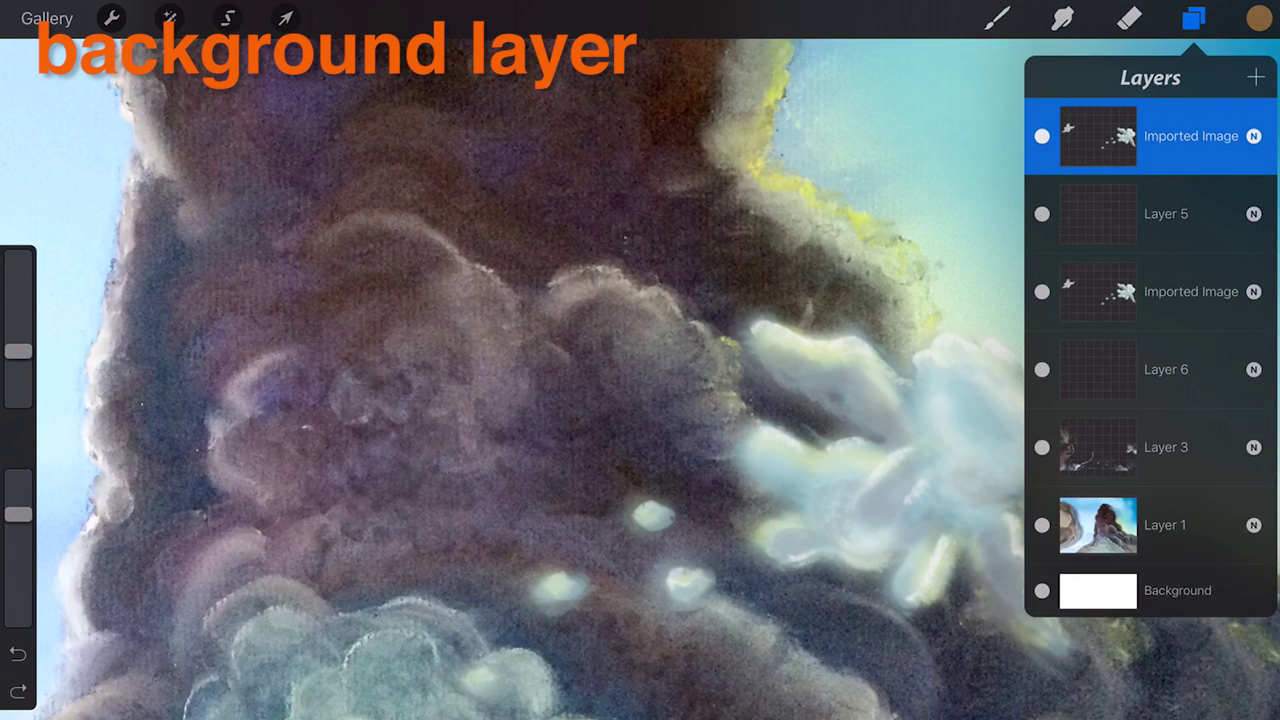
# - Recolour the Background layer from white to a dark mauve-brown
pyautogui.click(1150, 590)
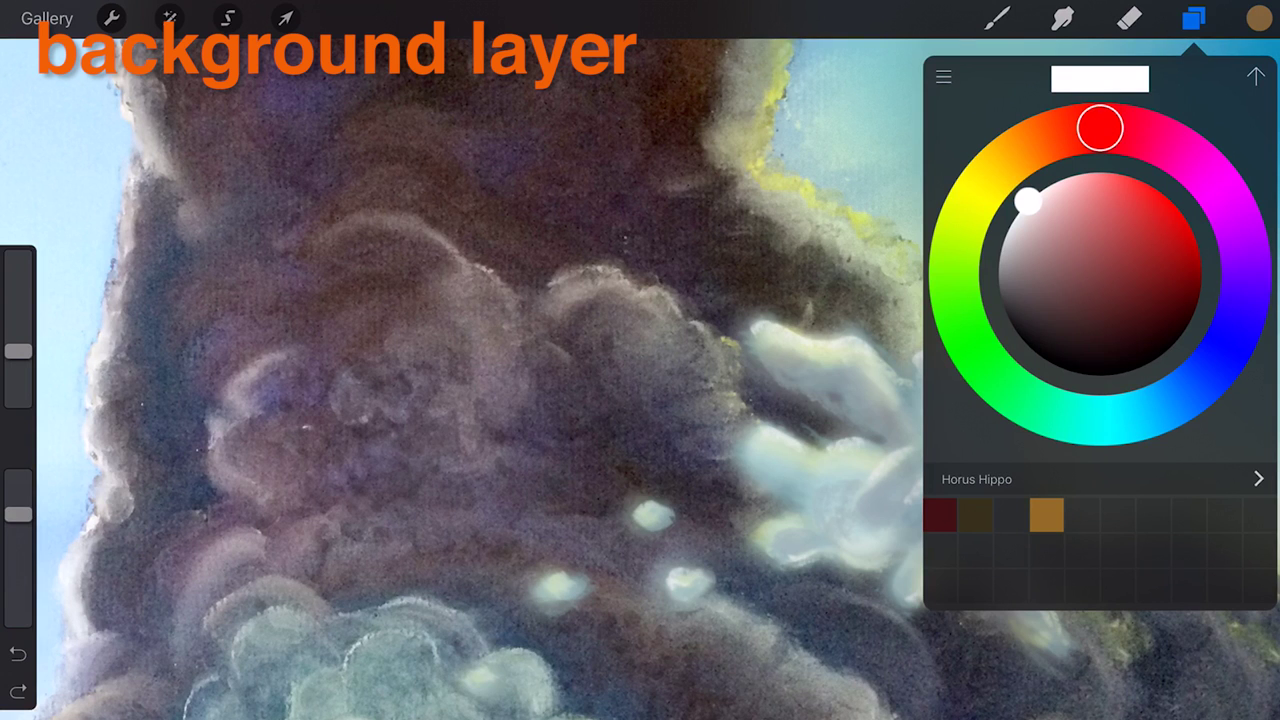
pyautogui.moveTo(1027, 201); pyautogui.dragTo(1044, 300)
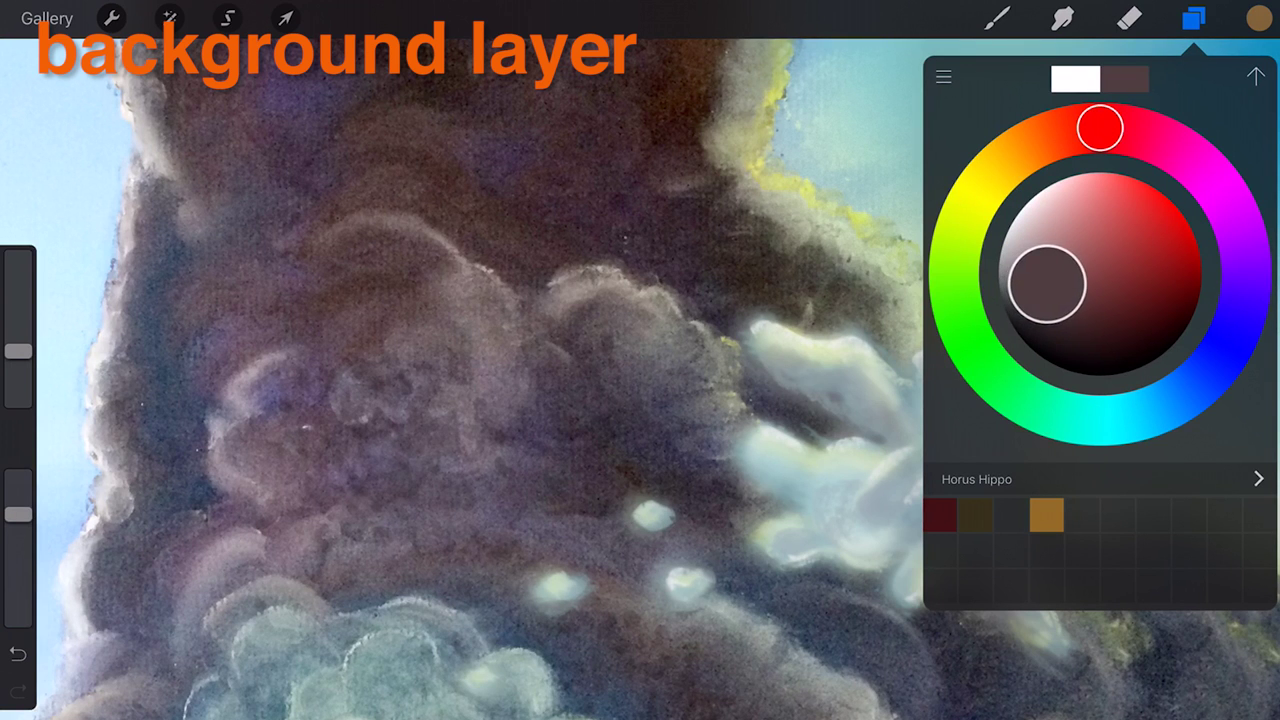
pyautogui.click(1193, 18)
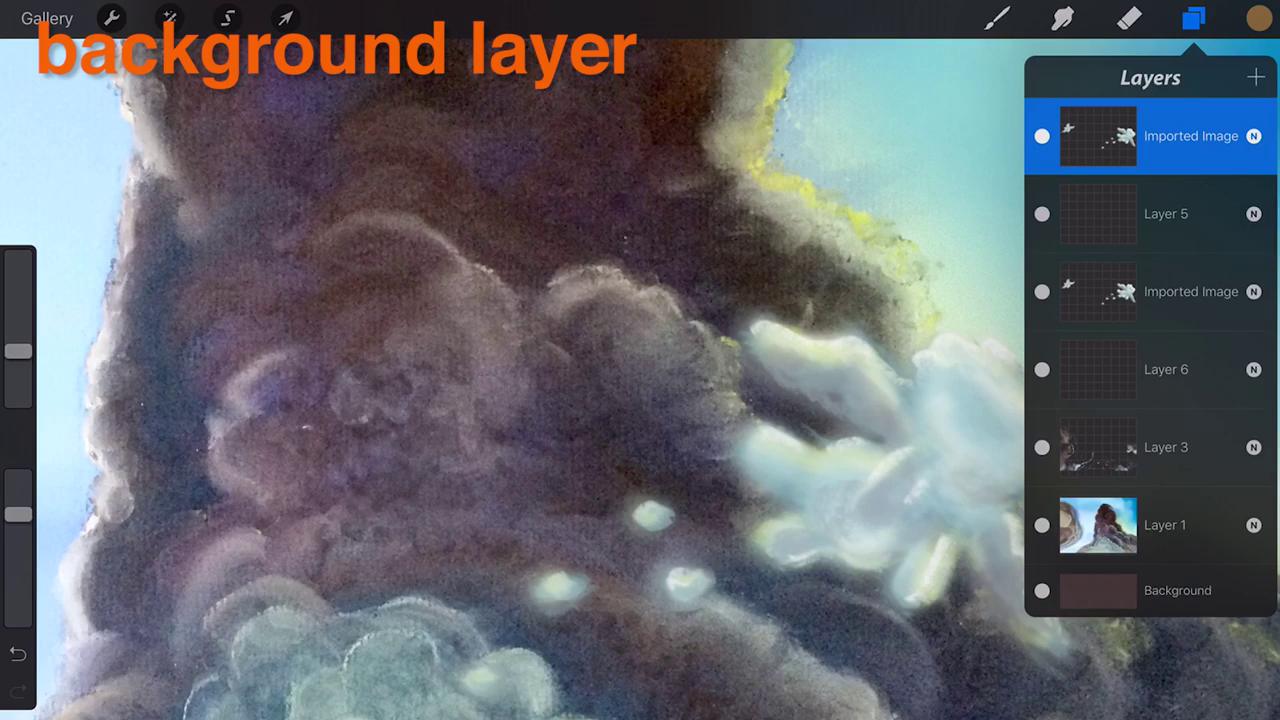
pyautogui.scroll(-5, 640, 380)
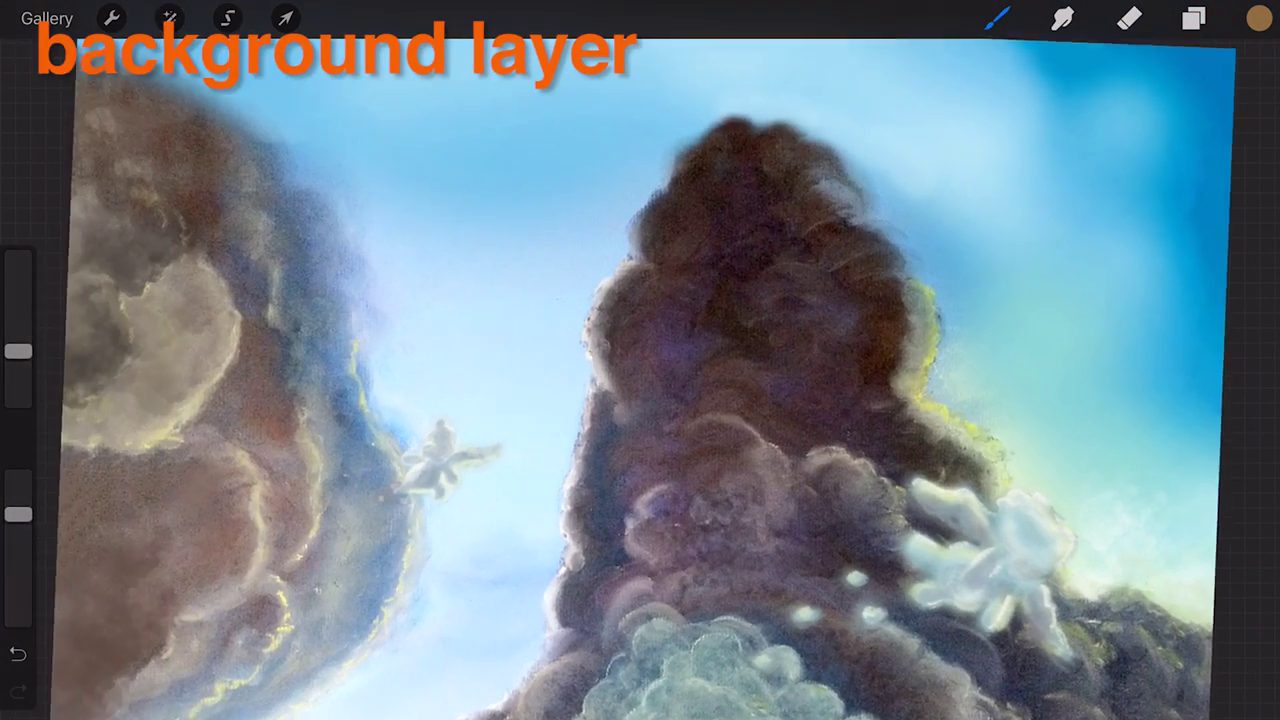
pyautogui.scroll(5, 640, 380)
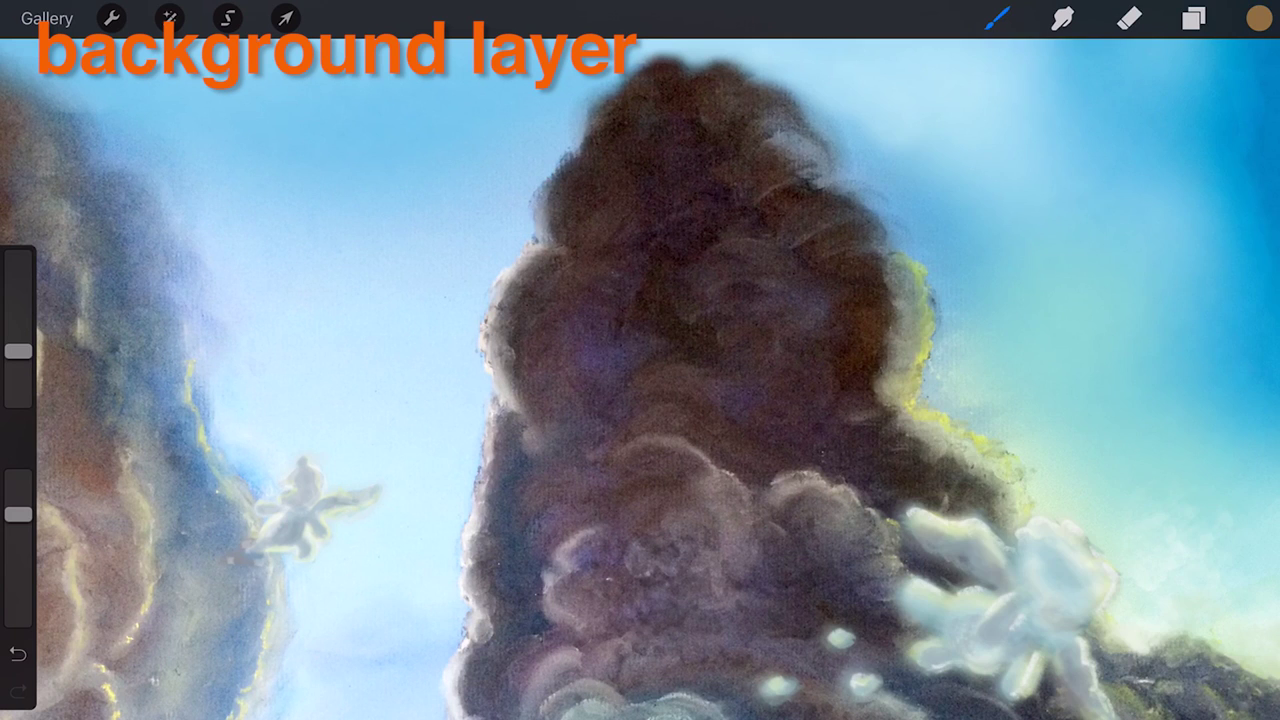
pyautogui.click(1258, 18)
pyautogui.click(1193, 18)
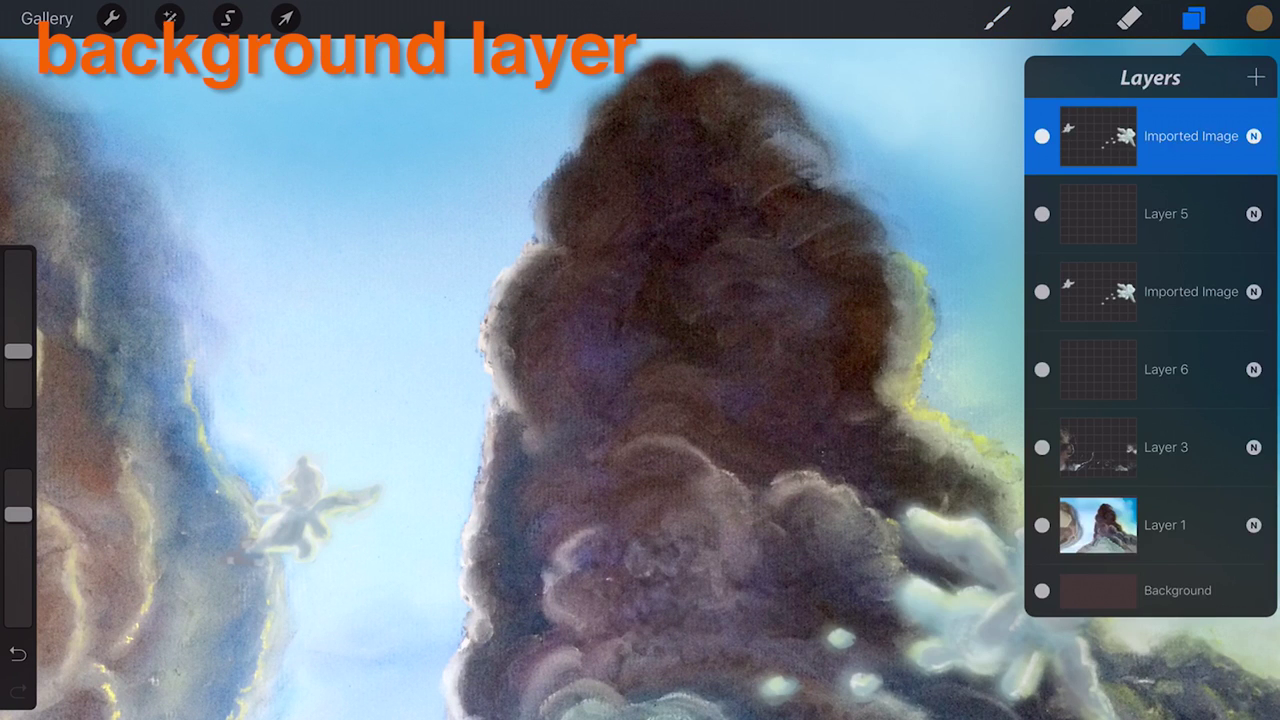
# - Hide Background, Layer 1 and Layer 3, briefly re-showing the brown Background to compare
pyautogui.click(1042, 590)
pyautogui.click(1042, 525)
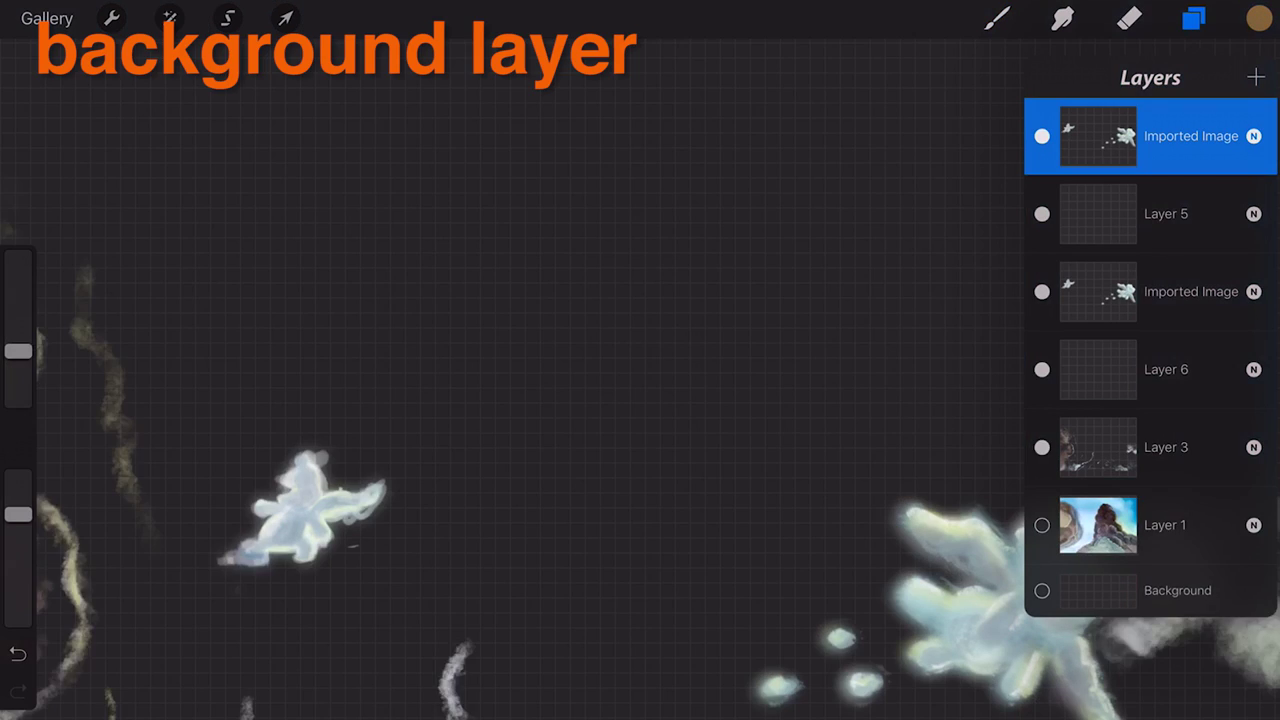
pyautogui.click(1042, 447)
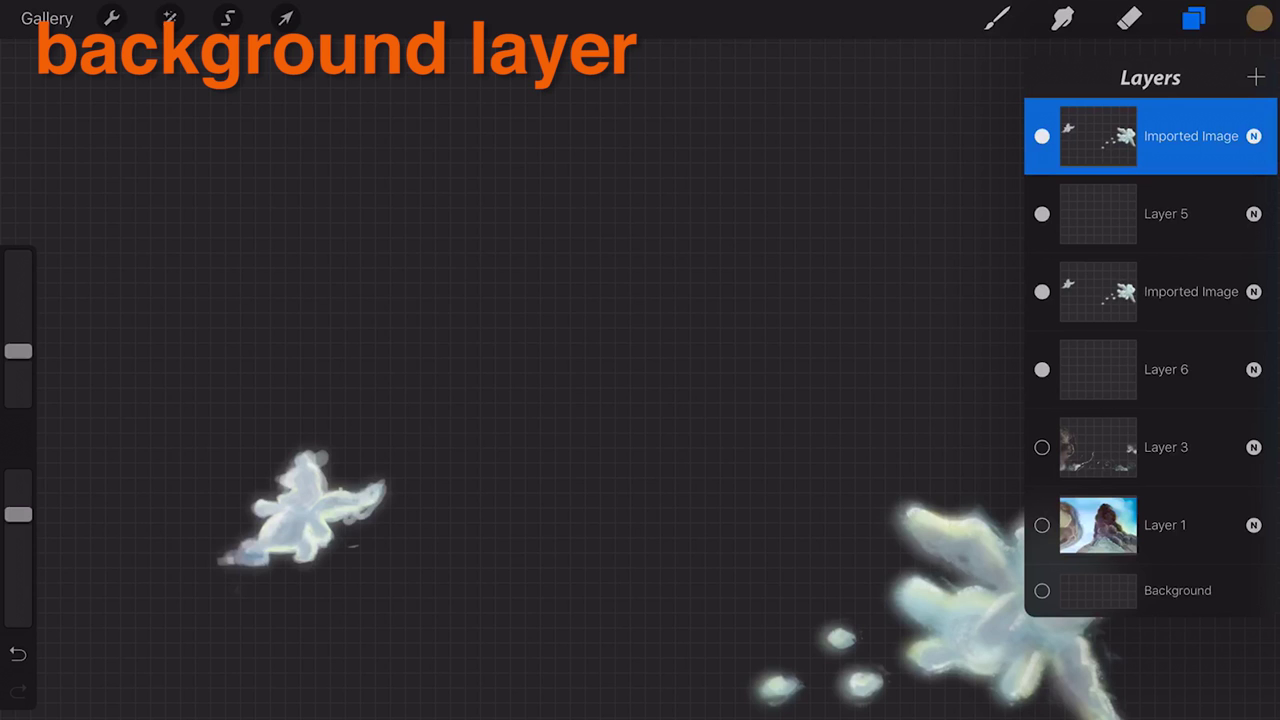
pyautogui.click(1042, 590)
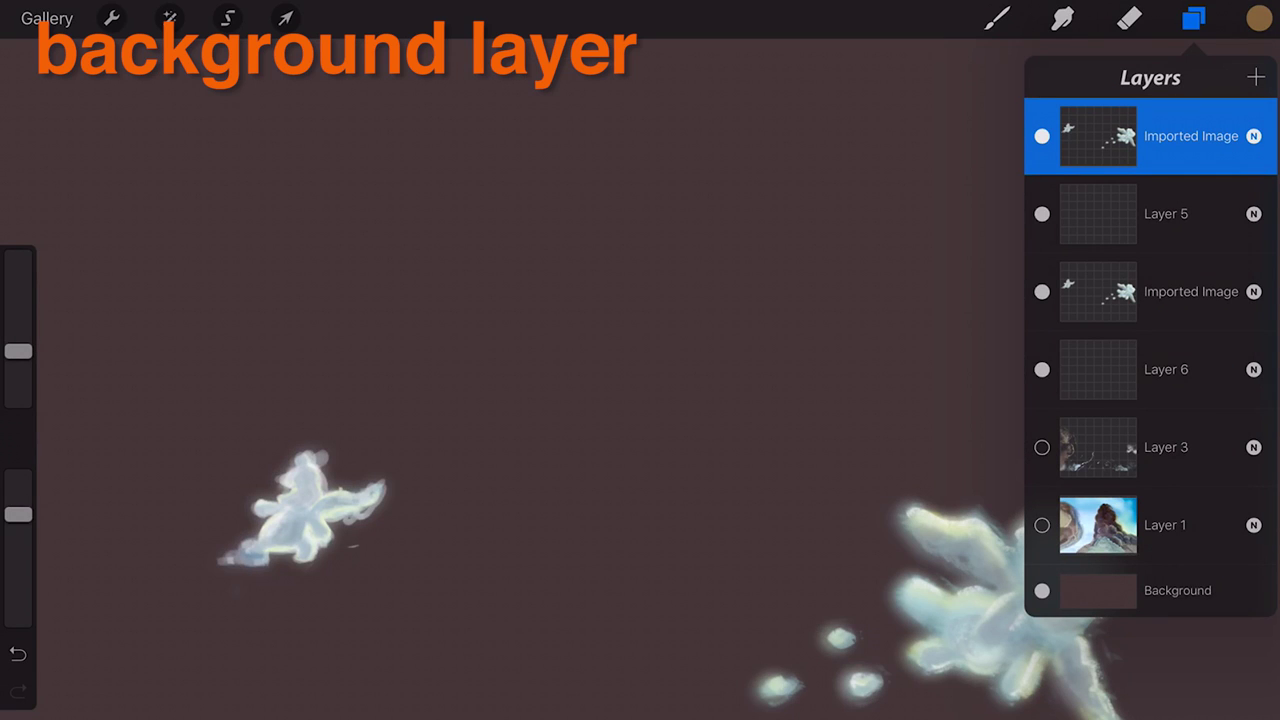
pyautogui.click(1042, 590)
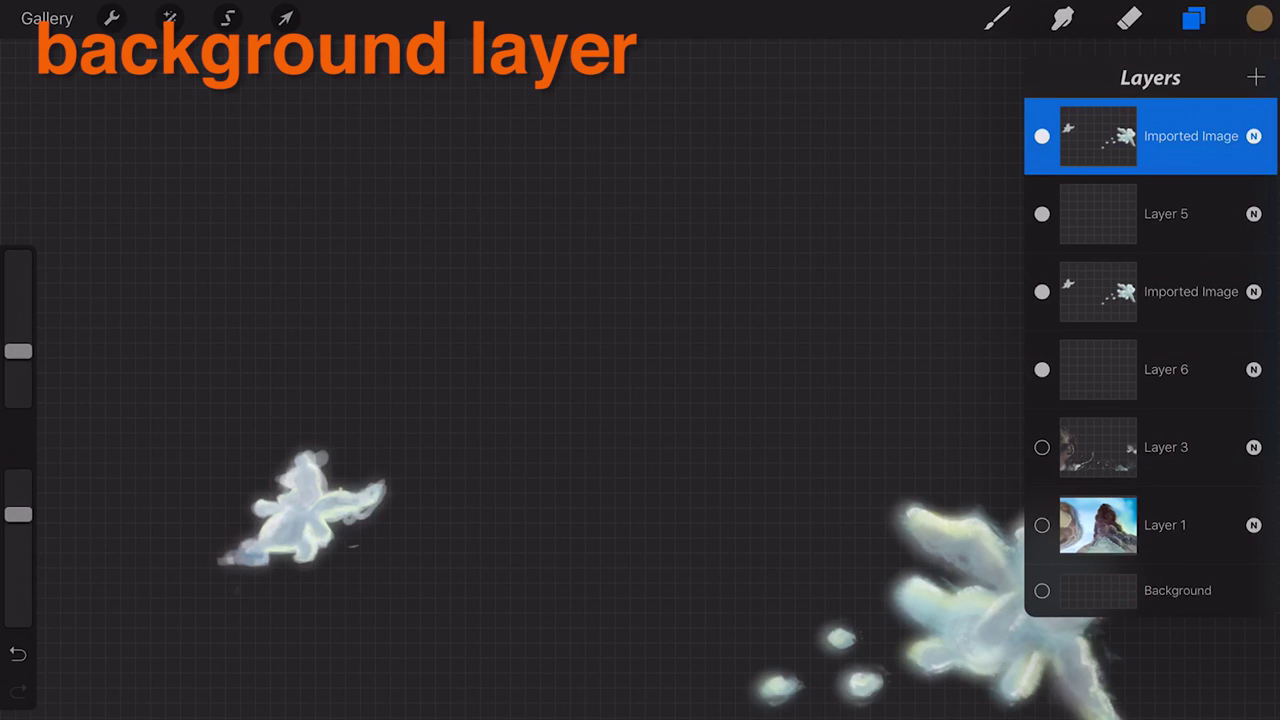
# - Zoom in to inspect the remaining pale sparkle clouds over transparency
pyautogui.click(996, 18)
pyautogui.scroll(5, 850, 520)
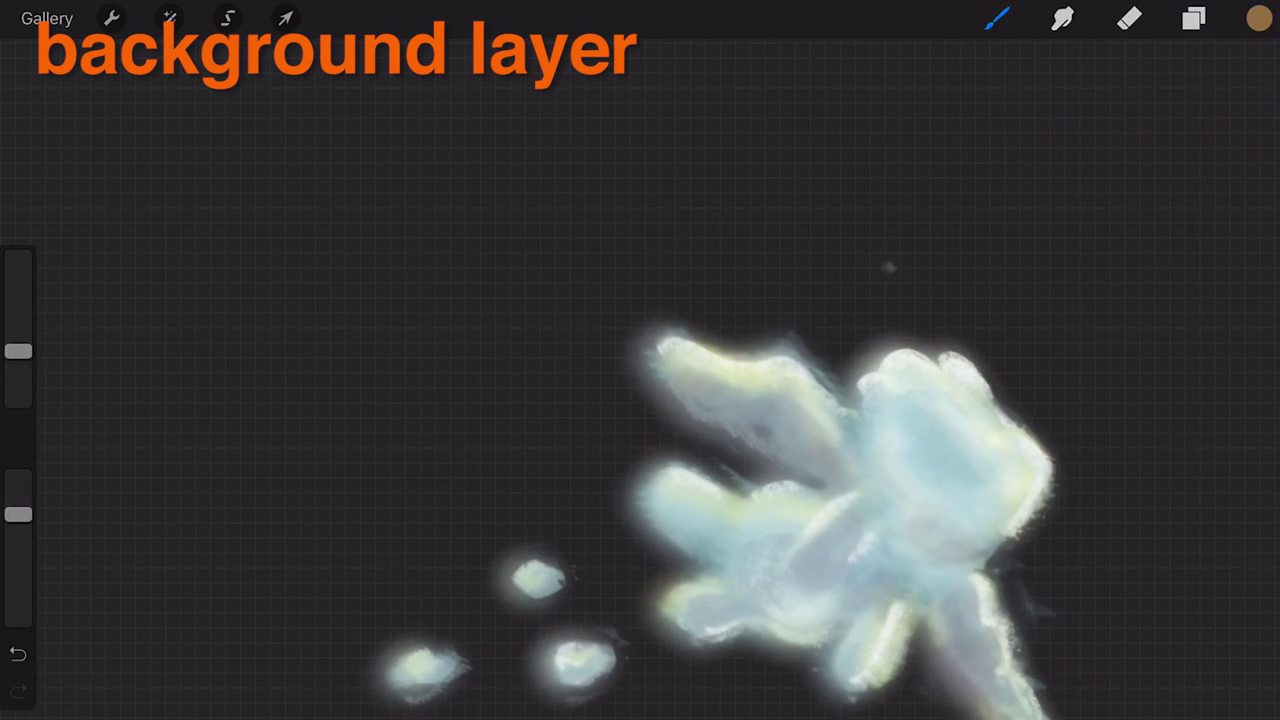
pyautogui.scroll(-1, 850, 520)
pyautogui.click(1193, 18)
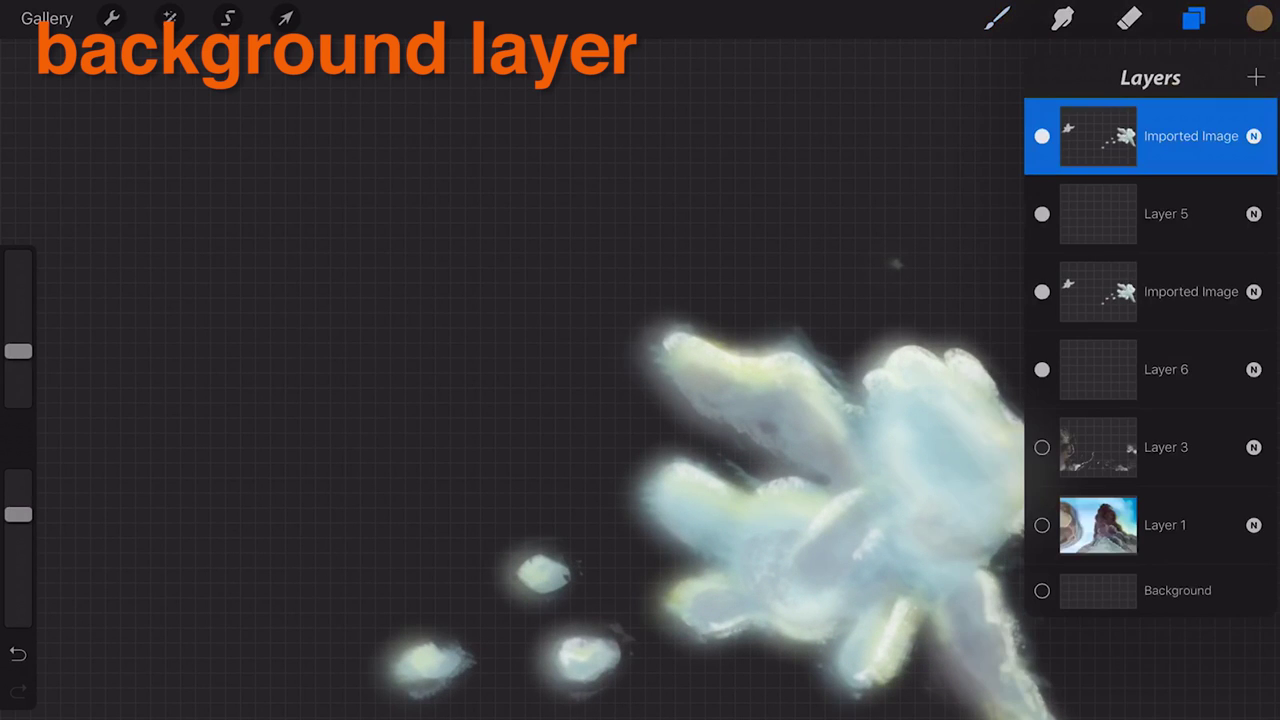